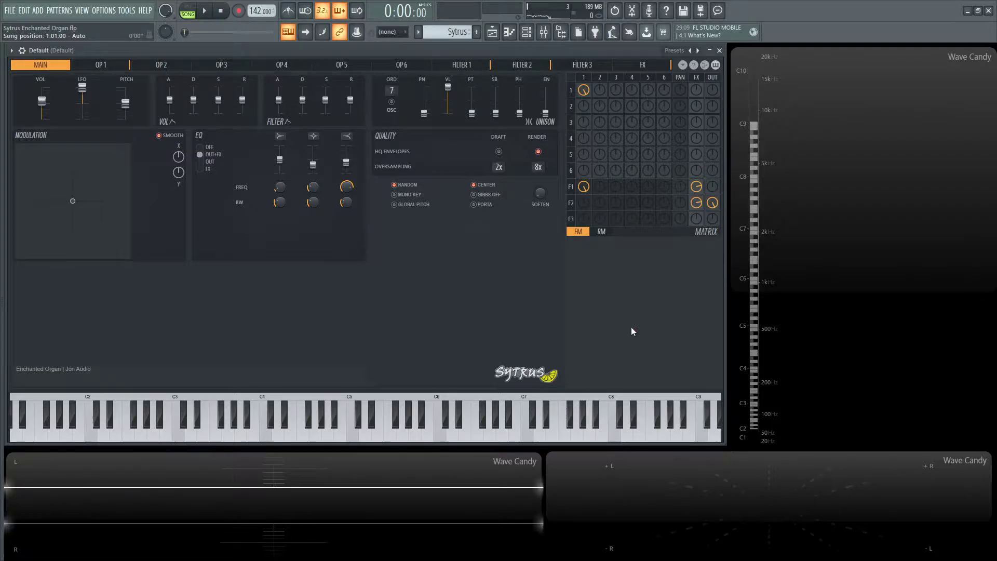
- Play the song, raise the Master fader to 0.7 dB, then stop playback
{"action": "key", "text": "space"}
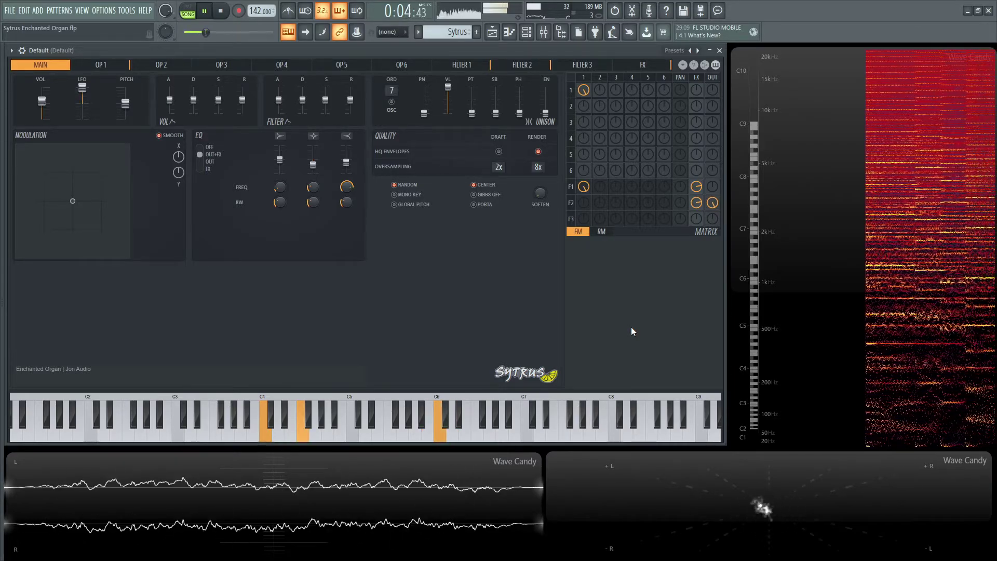
{"action": "key", "text": "F9"}
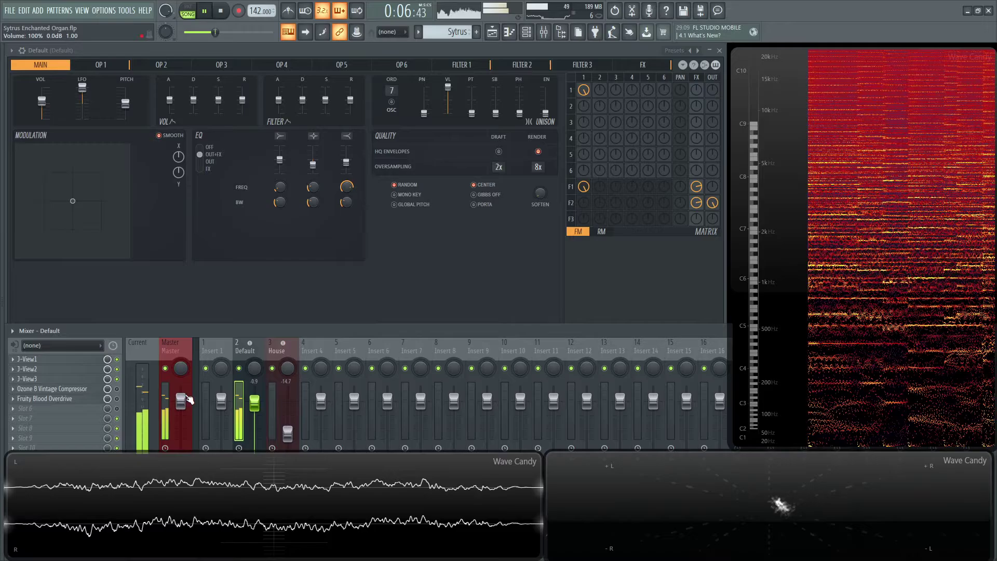
{"action": "left_click_drag", "start_coordinate": [181, 400], "coordinate": [181, 395]}
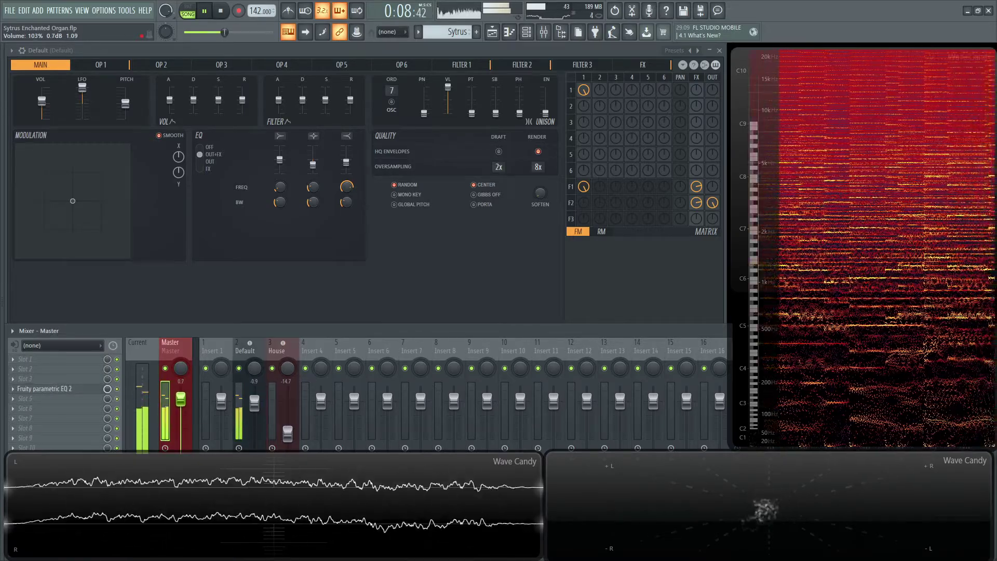
{"action": "key", "text": "F9"}
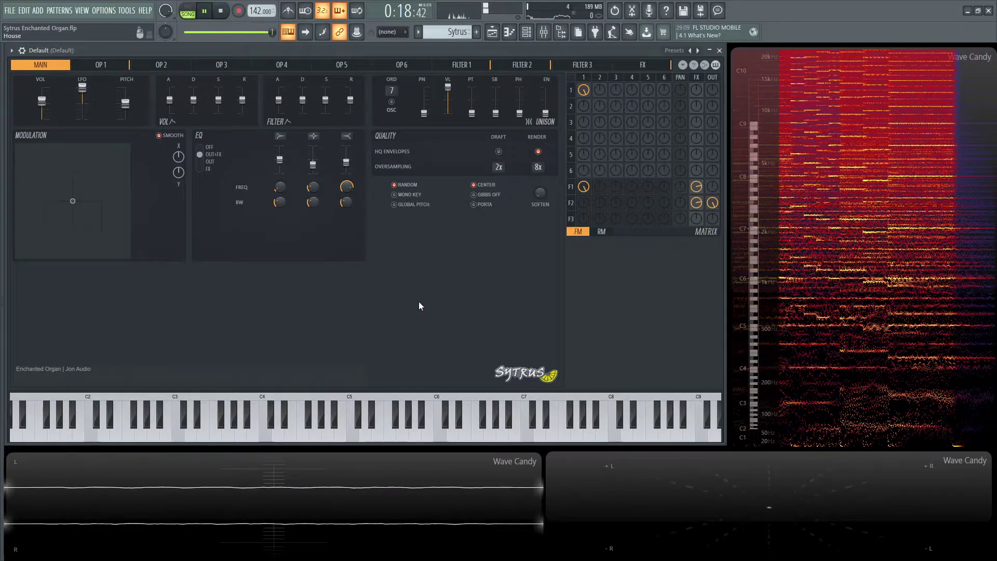
{"action": "key", "text": "space"}
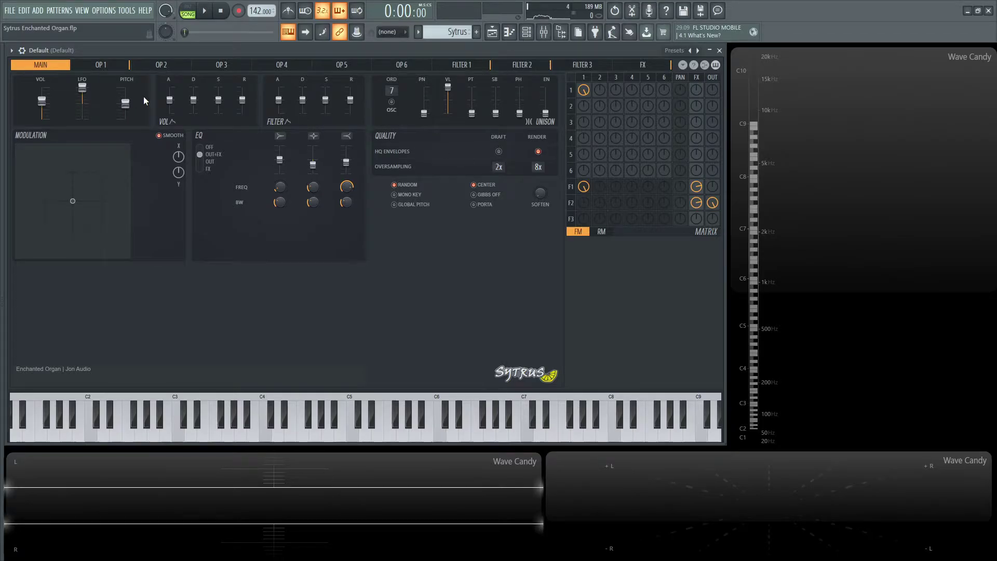
- Convert Operator 1's waveform shape to sine harmonics, then play a note to hear it
{"action": "left_click", "coordinate": [115, 68]}
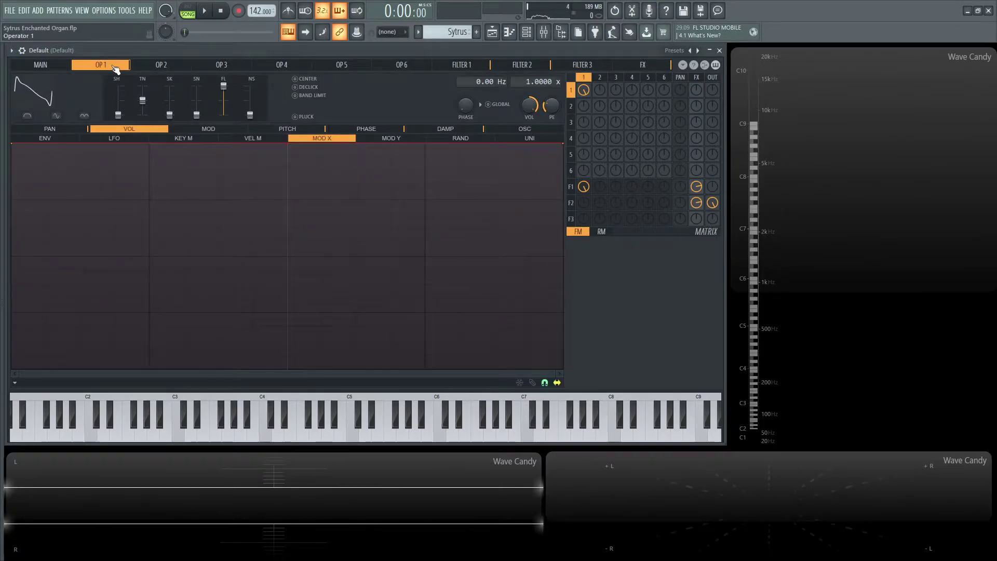
{"action": "right_click", "coordinate": [36, 92]}
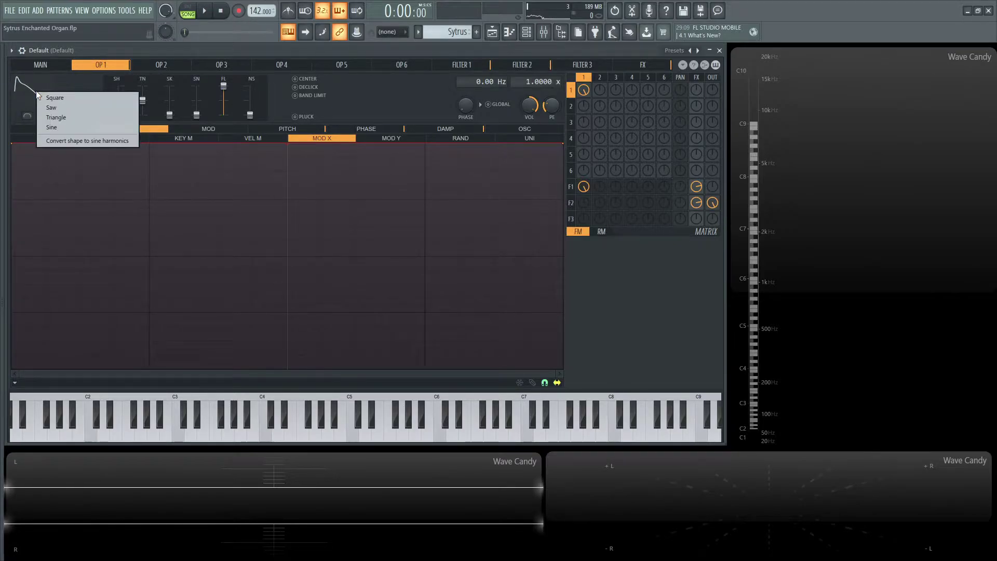
{"action": "left_click", "coordinate": [73, 141]}
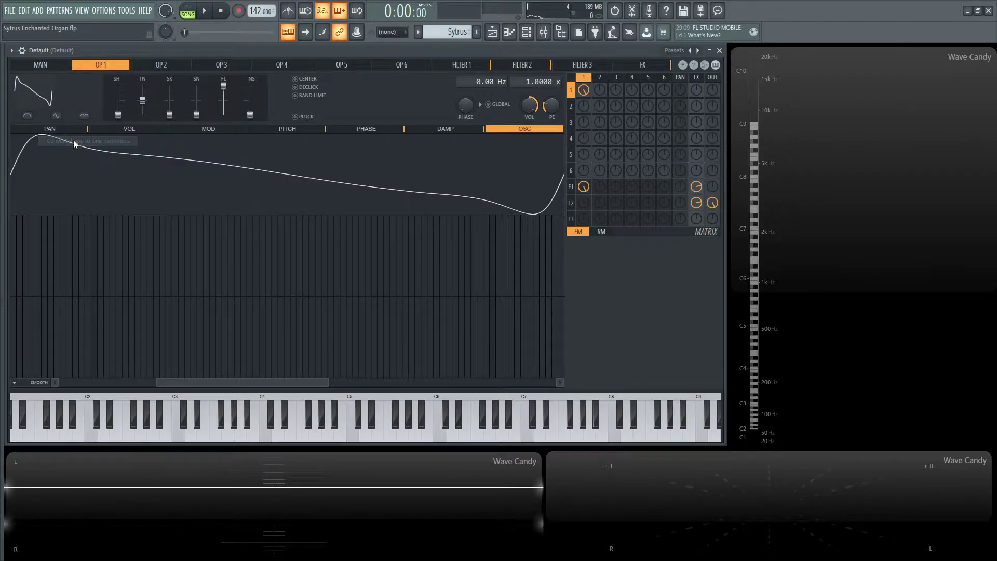
{"action": "left_click_drag", "start_coordinate": [276, 383], "coordinate": [179, 383]}
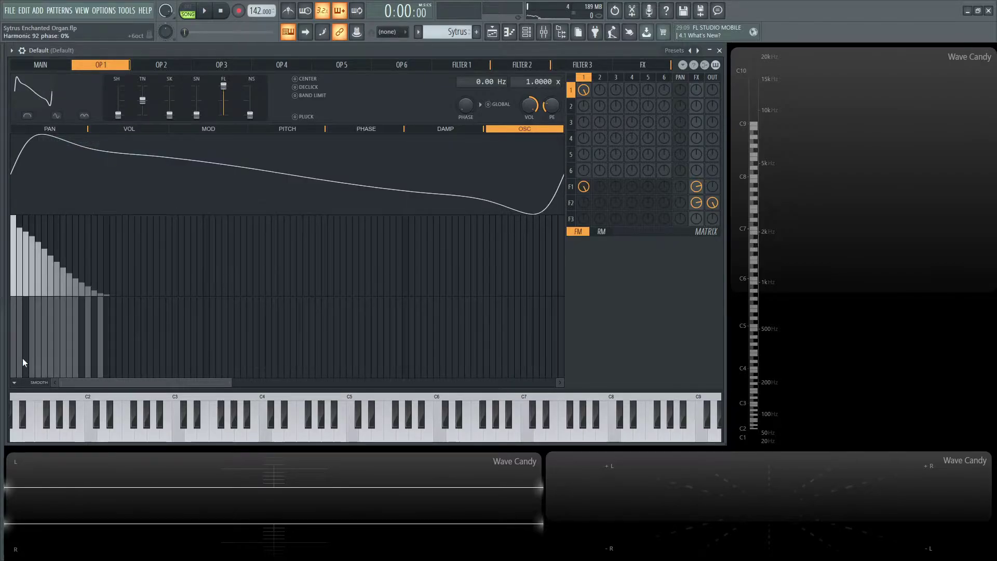
{"action": "key", "text": "alt+F8"}
{"action": "key", "text": "alt+F8"}
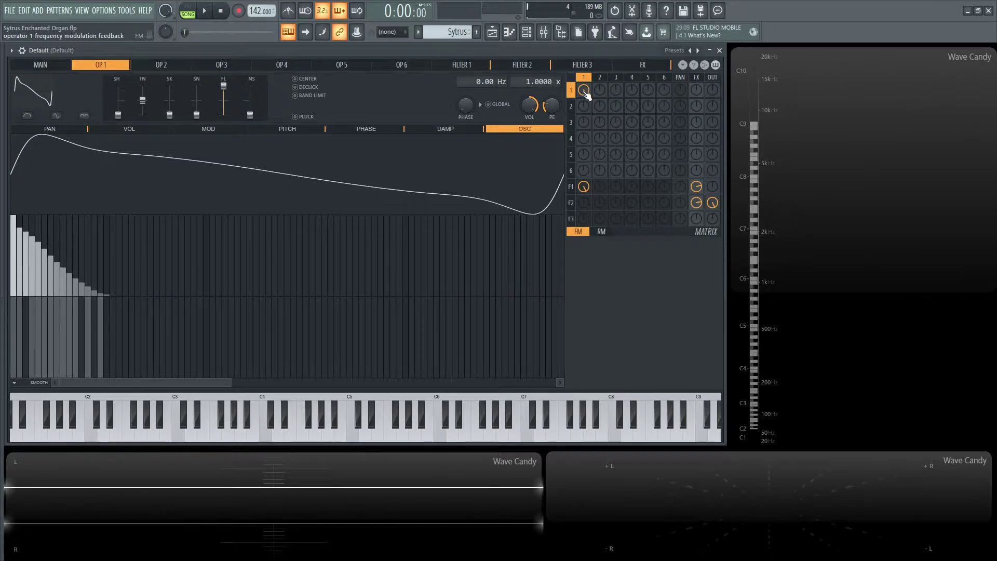
{"action": "key", "text": "z"}
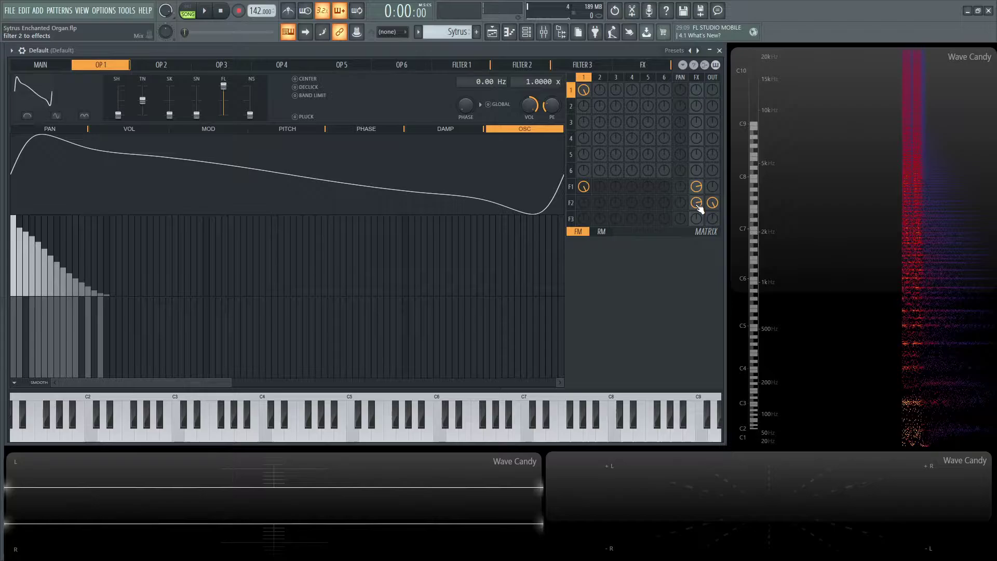
- Audition C5 and other notes, then re-enable the F1 and F2 FX routes in the matrix
{"action": "key", "text": "z"}
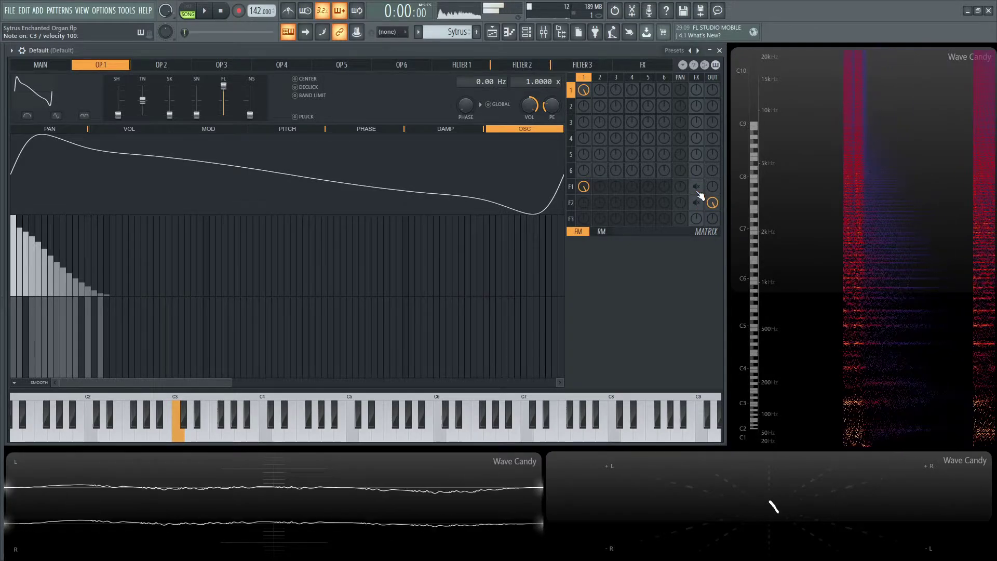
{"action": "key", "text": "b"}
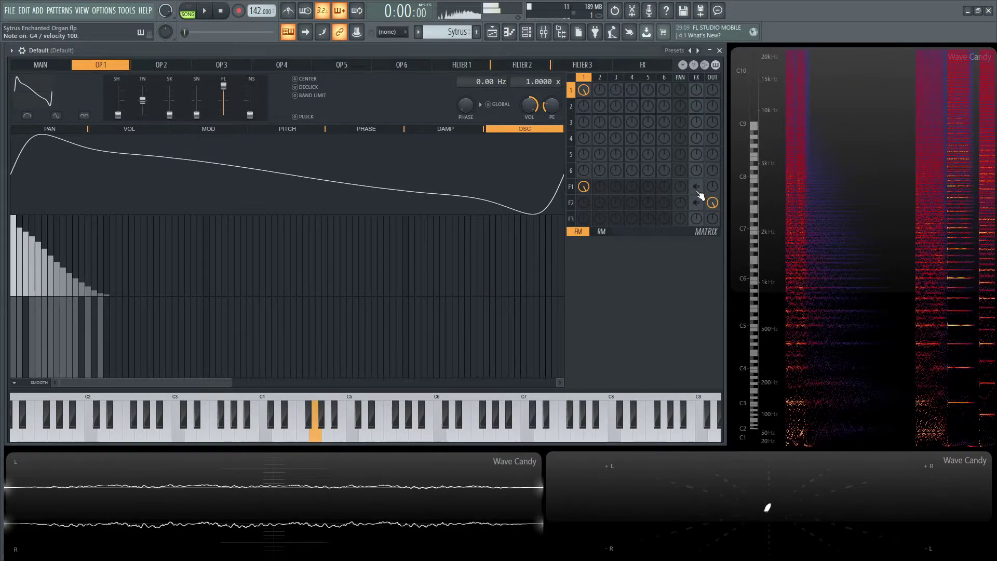
{"action": "key", "text": "z"}
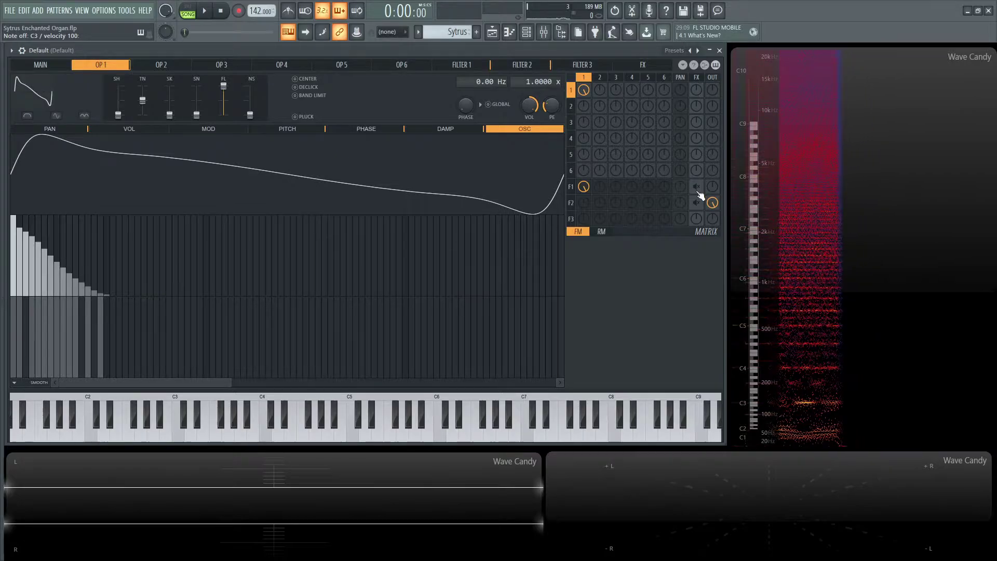
{"action": "left_click", "coordinate": [697, 189]}
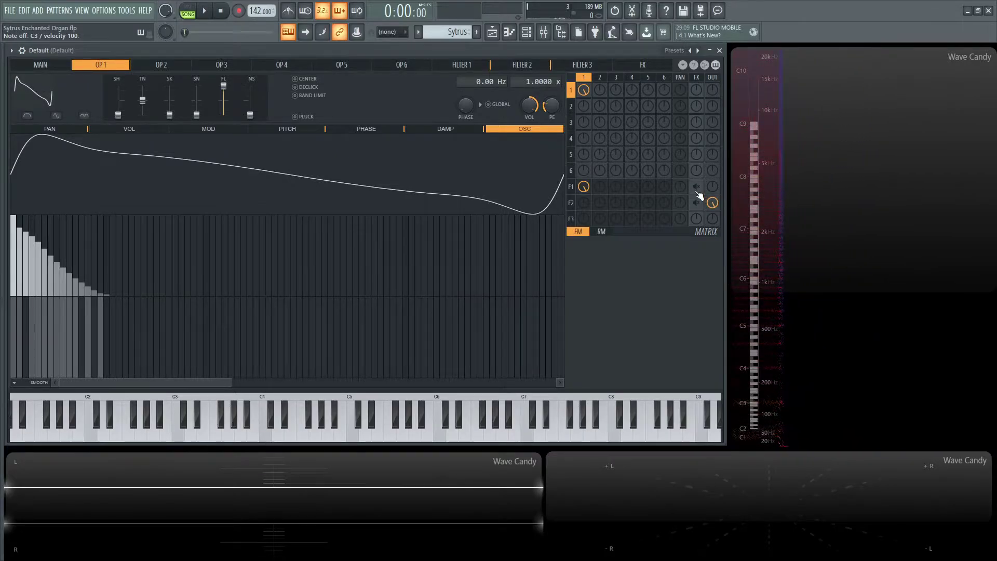
{"action": "left_click", "coordinate": [698, 202]}
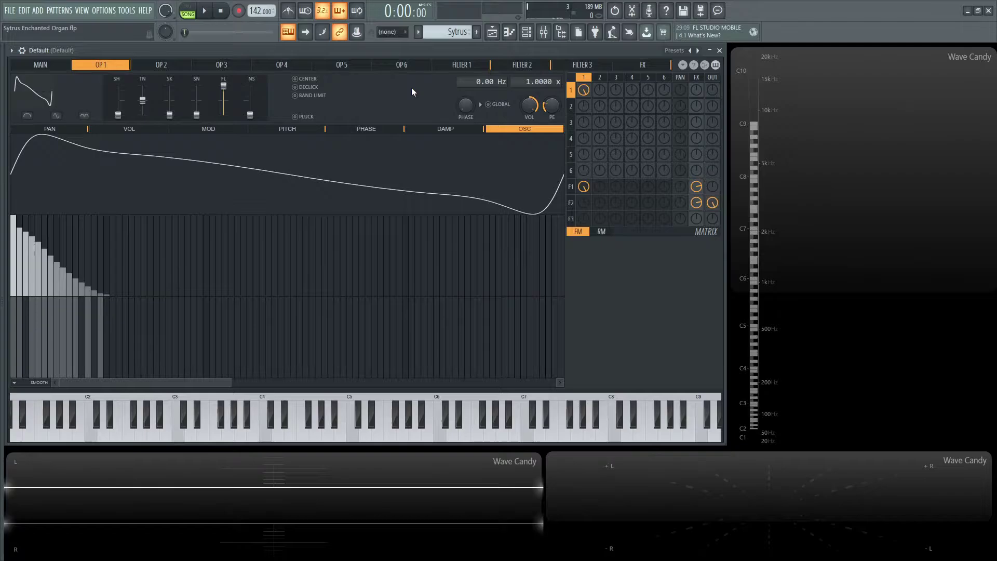
- View Operator 1's PAN unison spread, then switch the unison view to PITCH
{"action": "left_click", "coordinate": [78, 129]}
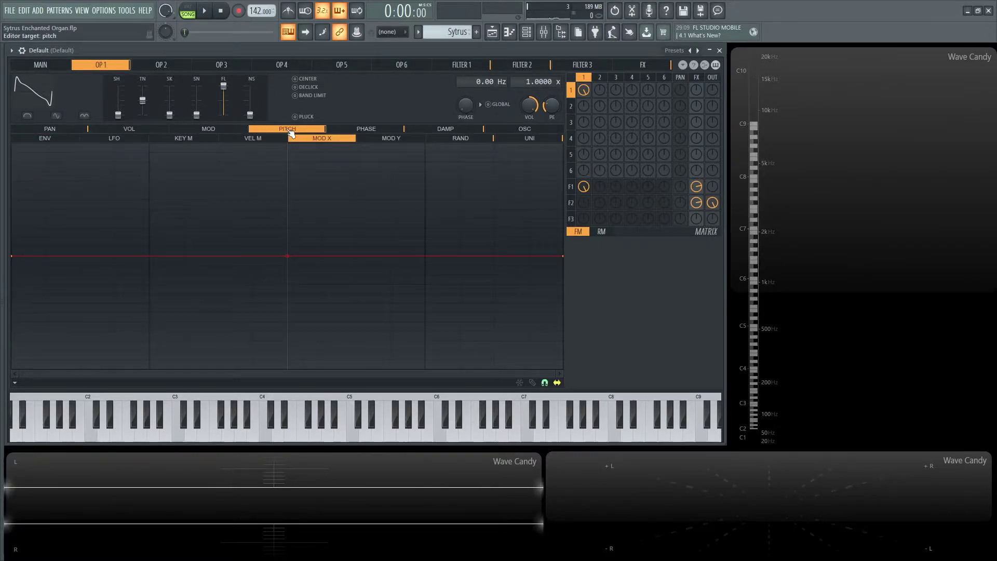
{"action": "left_click", "coordinate": [537, 138]}
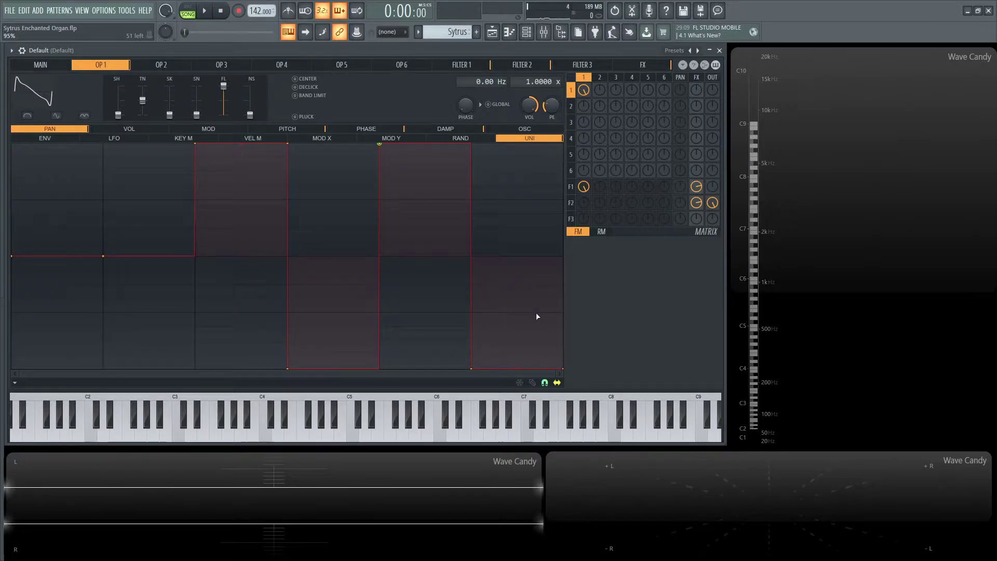
{"action": "left_click", "coordinate": [304, 128]}
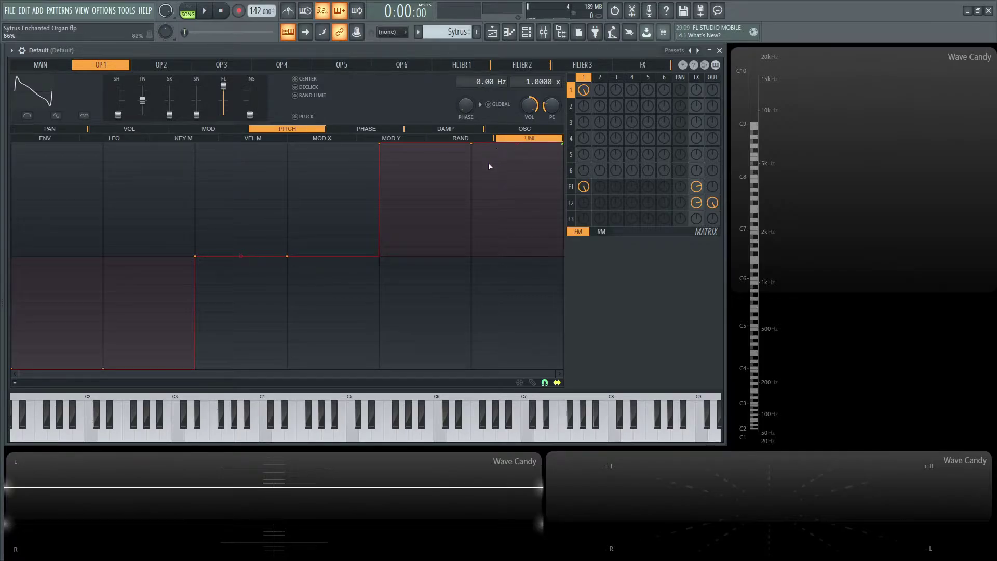
- Check Operator 1's PHASE and PITCH random envelopes, ending on its flat PAN random curve
{"action": "left_click", "coordinate": [372, 130]}
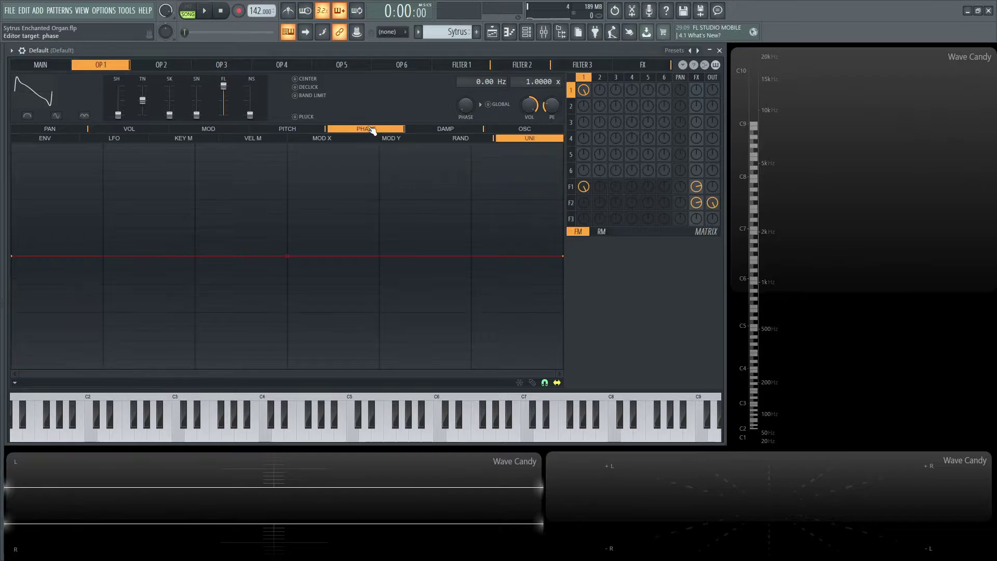
{"action": "left_click", "coordinate": [447, 139]}
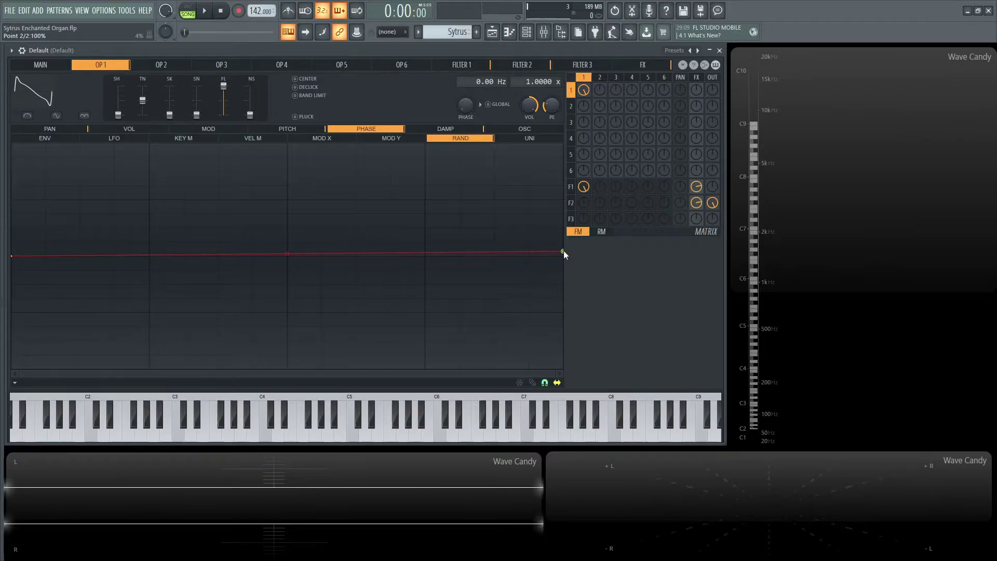
{"action": "left_click", "coordinate": [311, 130]}
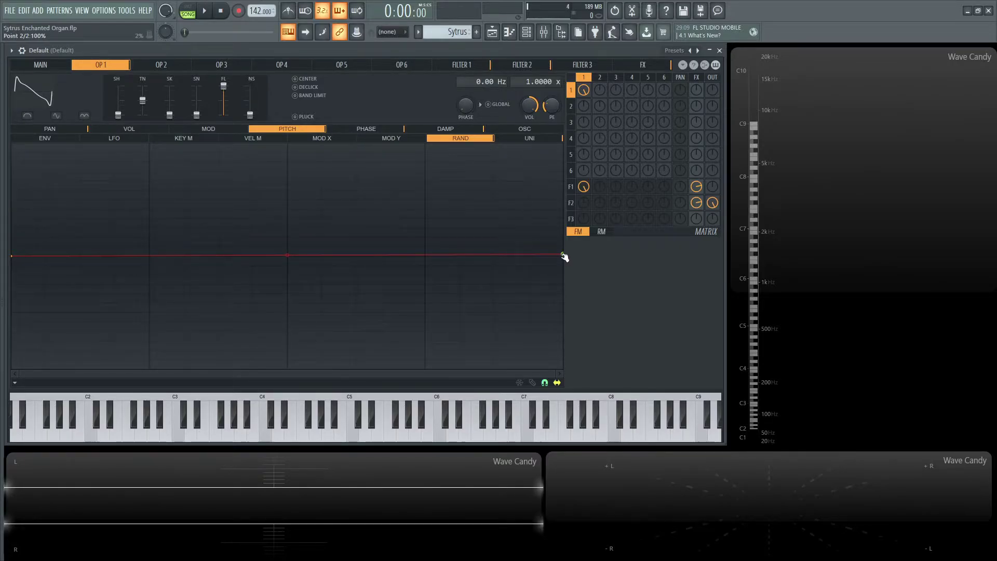
{"action": "left_click", "coordinate": [41, 64]}
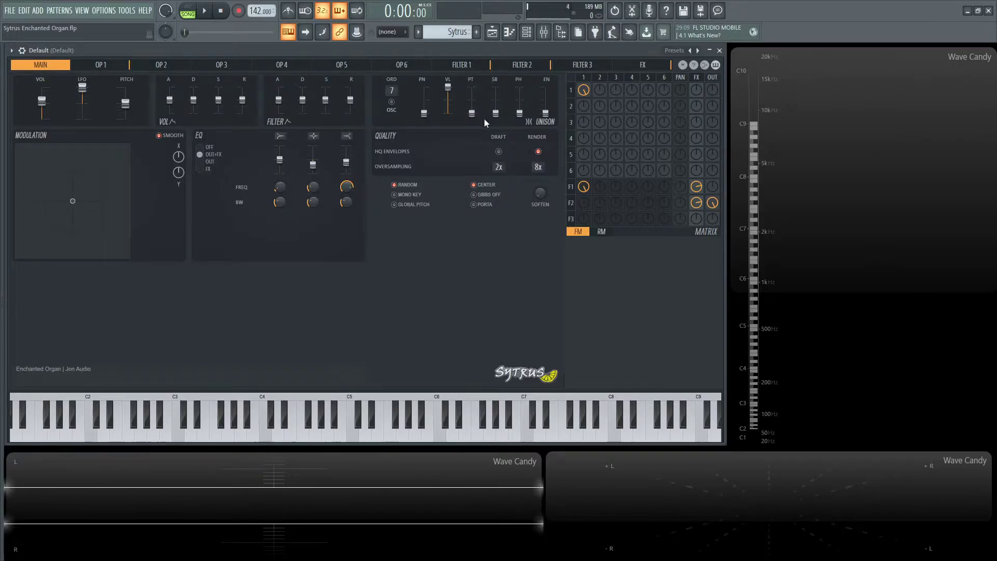
{"action": "left_click", "coordinate": [115, 66]}
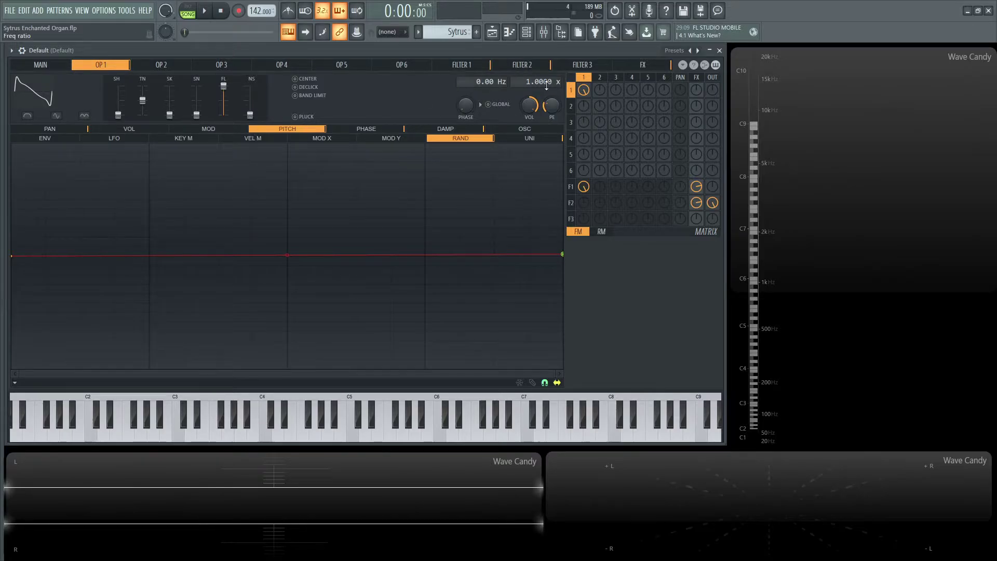
{"action": "left_click", "coordinate": [76, 130]}
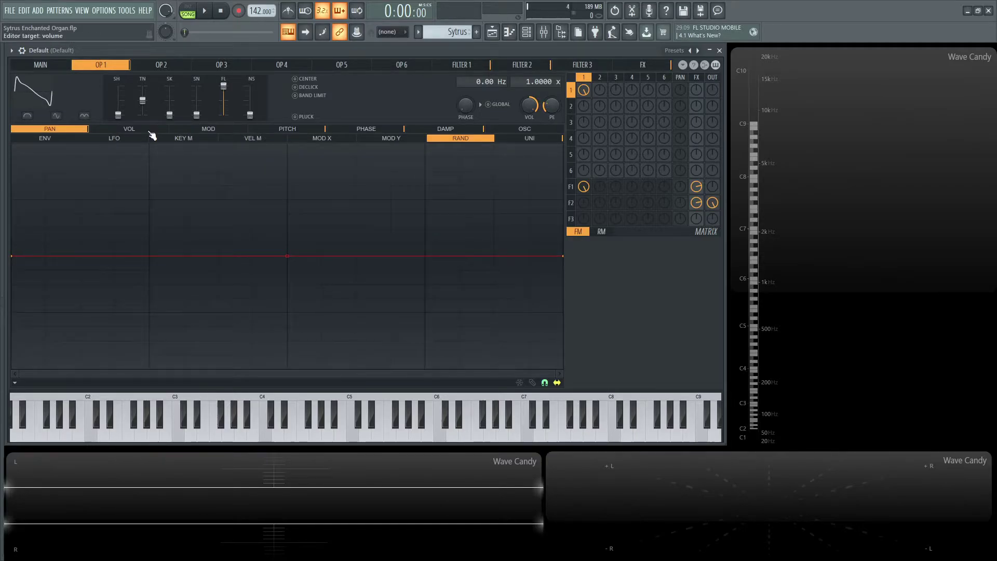
- Show Filter 1's VOL envelope and pull its end point slightly left and up
{"action": "left_click", "coordinate": [459, 67]}
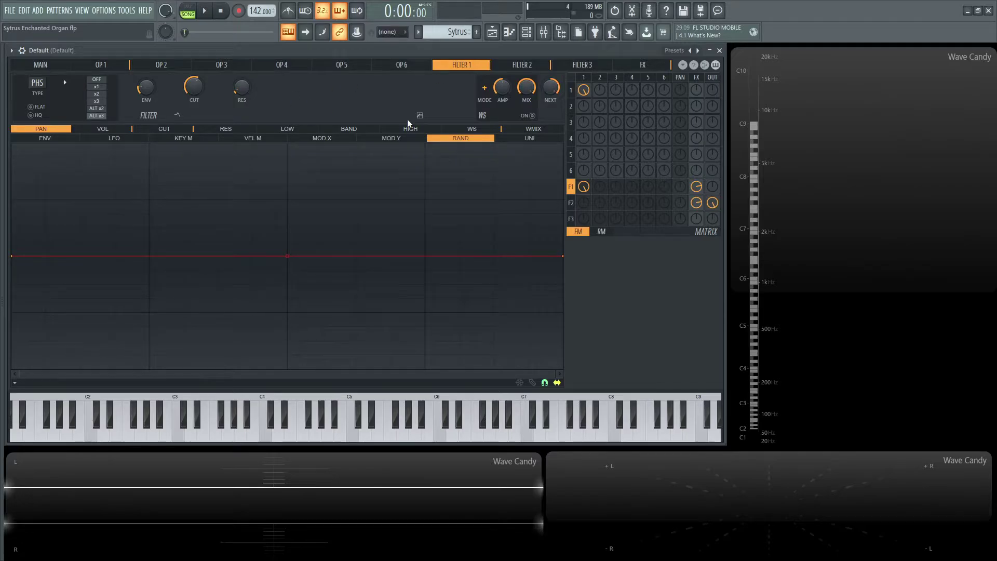
{"action": "left_click", "coordinate": [116, 130]}
{"action": "left_click", "coordinate": [65, 138]}
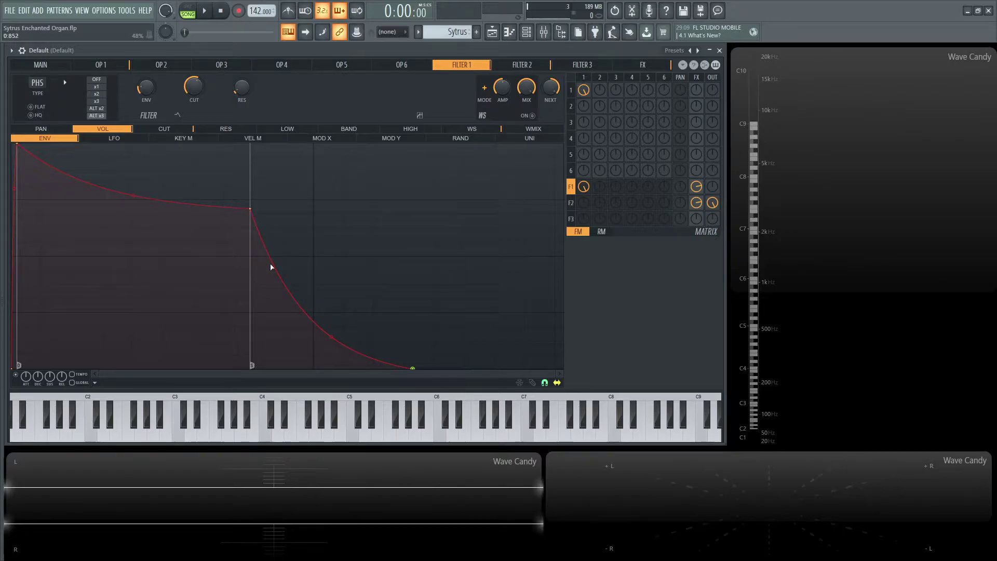
{"action": "left_click_drag", "start_coordinate": [418, 372], "coordinate": [409, 367]}
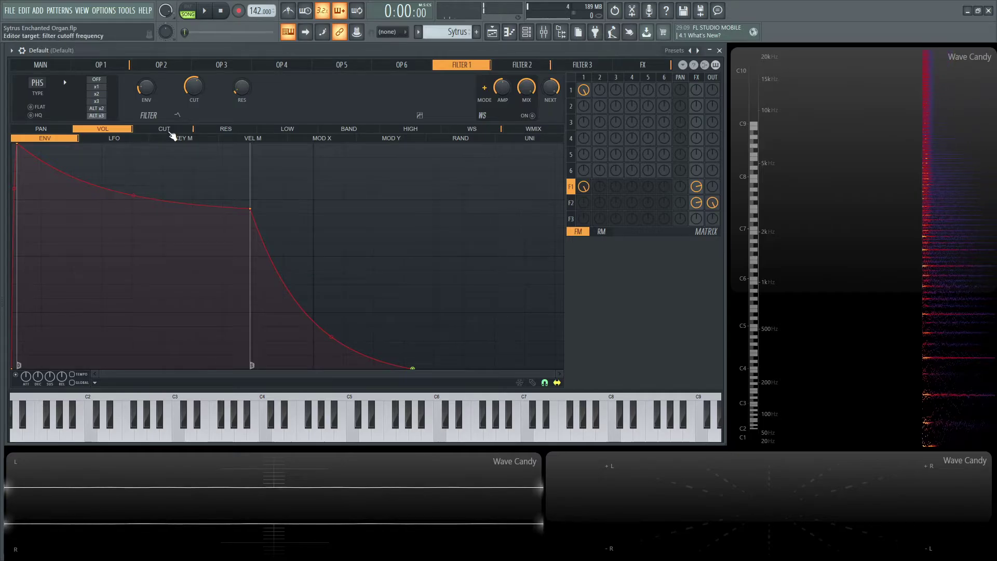
- Display Filter 1's CUT LFO curve and play C3 and C5 to hear the sweep
{"action": "left_click", "coordinate": [168, 129]}
{"action": "left_click", "coordinate": [101, 139]}
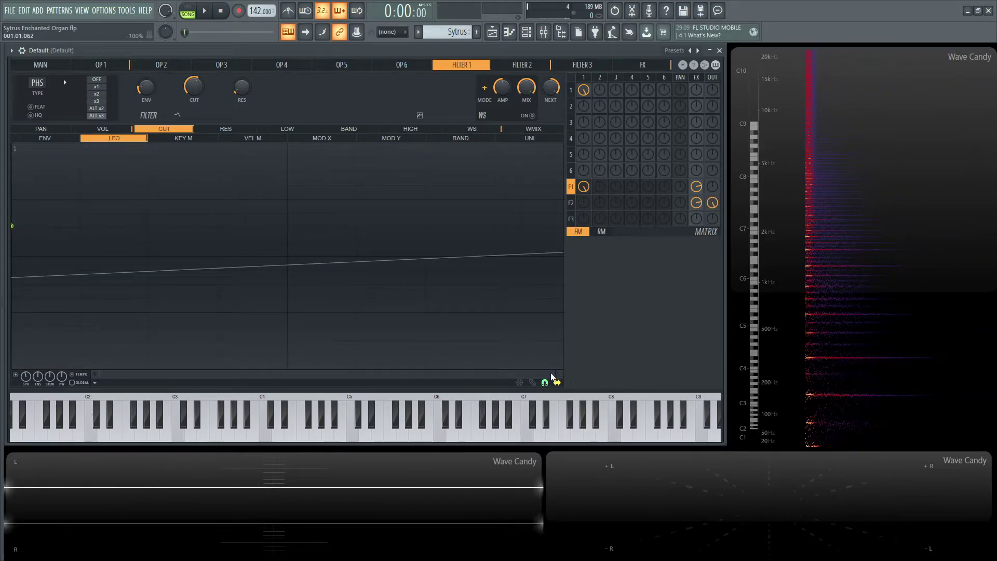
{"action": "mouse_move", "coordinate": [558, 374]}
{"action": "left_mouse_down"}
{"action": "mouse_move", "coordinate": [278, 369]}
{"action": "mouse_move", "coordinate": [556, 373]}
{"action": "left_mouse_up"}
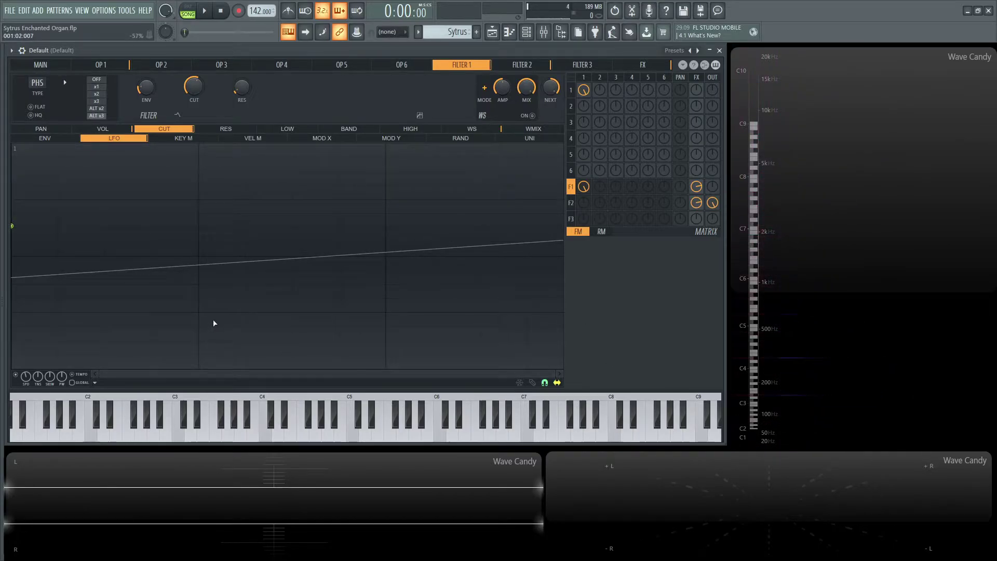
{"action": "key", "text": "z"}
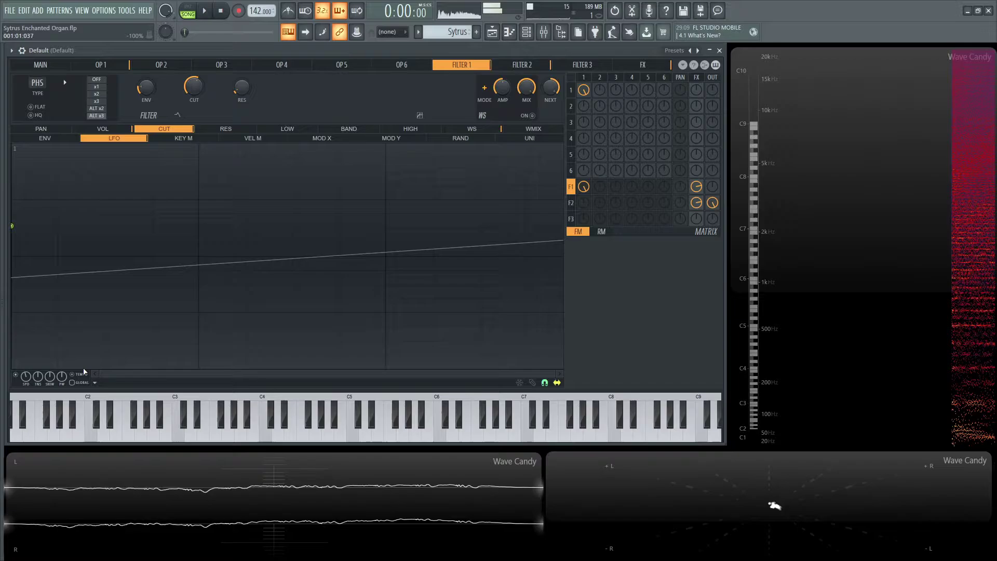
{"action": "key", "text": "z"}
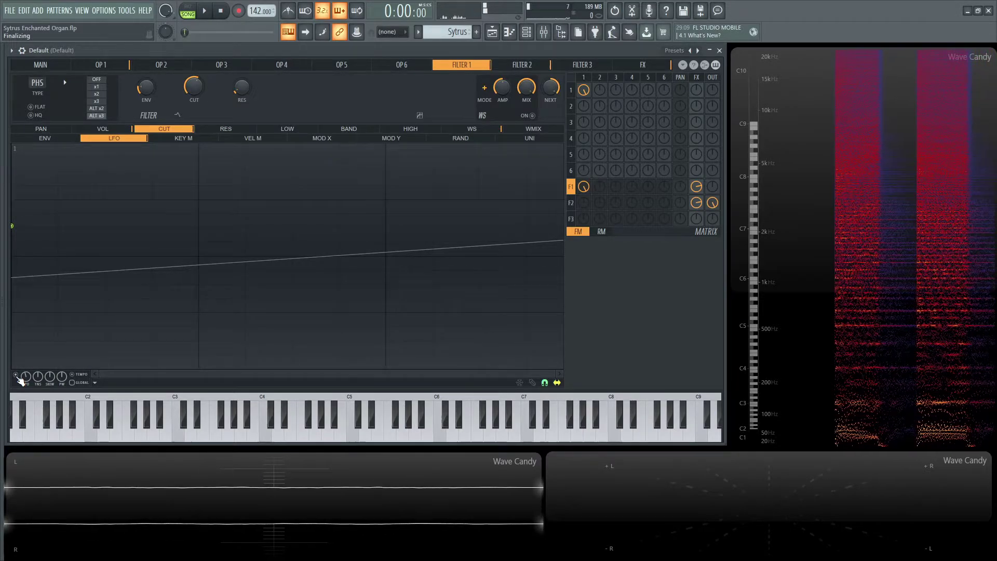
{"action": "key", "text": "i"}
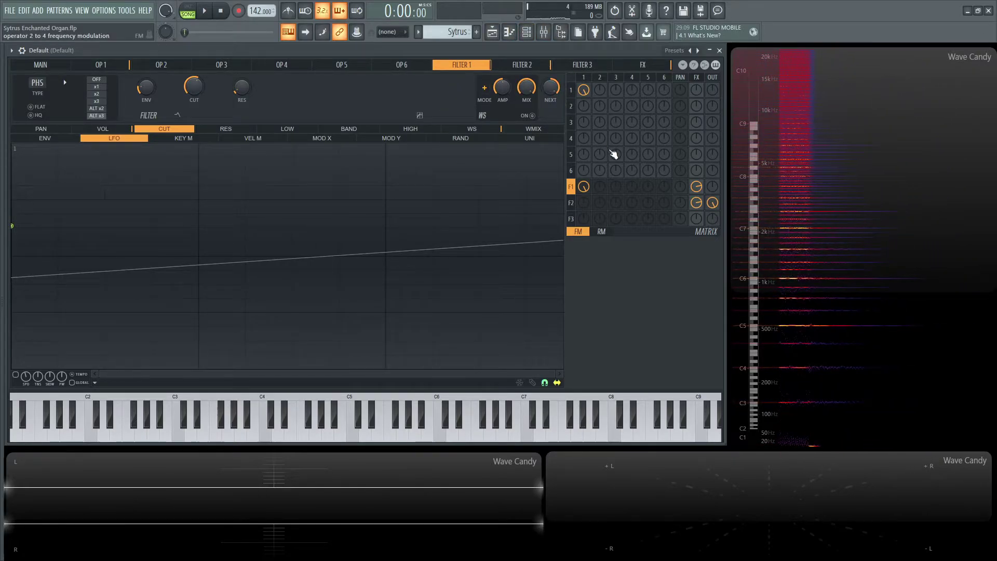
- Switch Sytrus to Filter 2 to see its LP3 cutoff LFO peak
{"action": "left_click", "coordinate": [522, 67]}
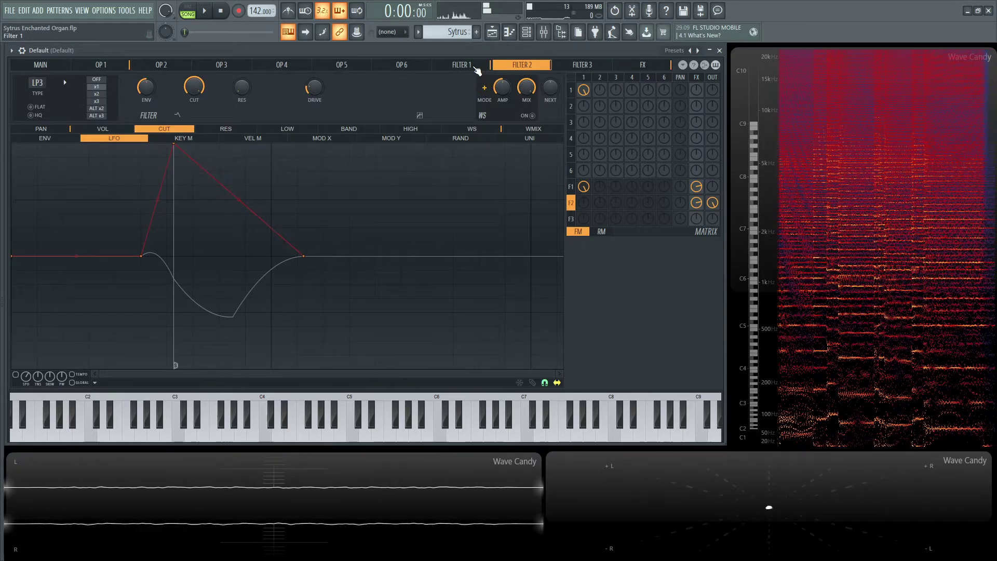
- Return to Filter 1 and close its type list unchanged, keeping PHS
{"action": "left_click", "coordinate": [465, 65]}
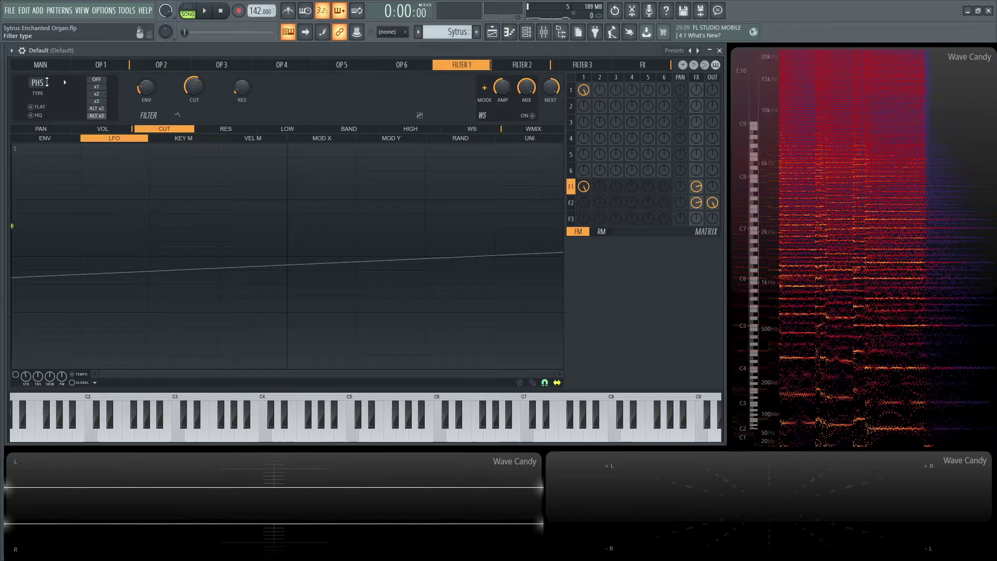
{"action": "left_click", "coordinate": [42, 85]}
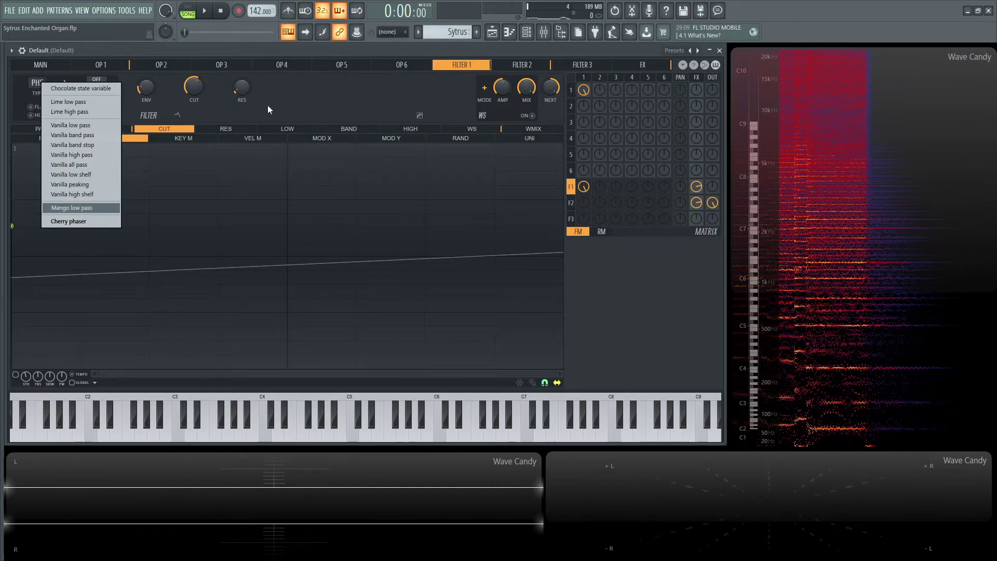
{"action": "key", "text": "Escape"}
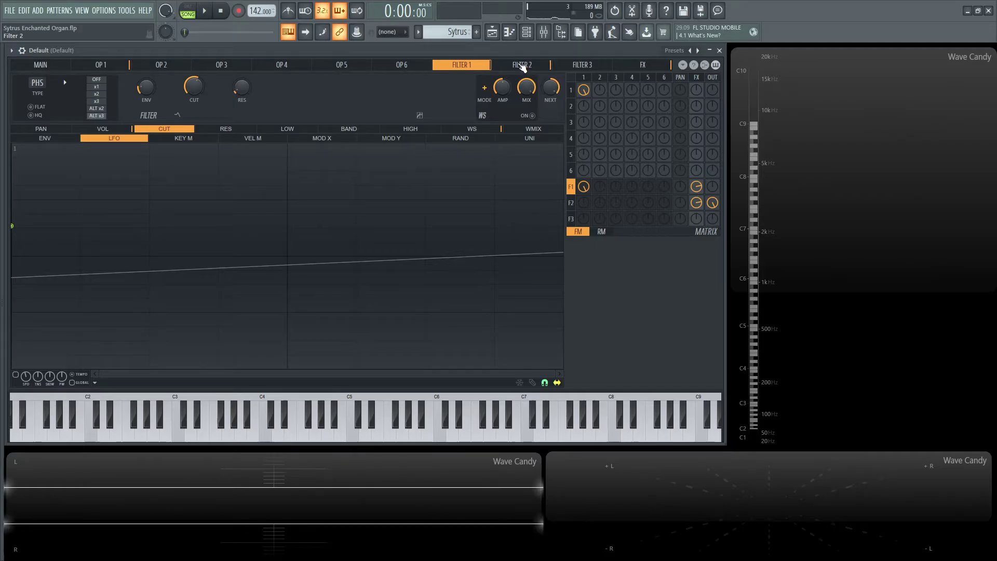
- Open Filter 2, leave its type on LP3, and show its PAN triangle LFO
{"action": "left_click", "coordinate": [522, 66]}
{"action": "left_click", "coordinate": [37, 82]}
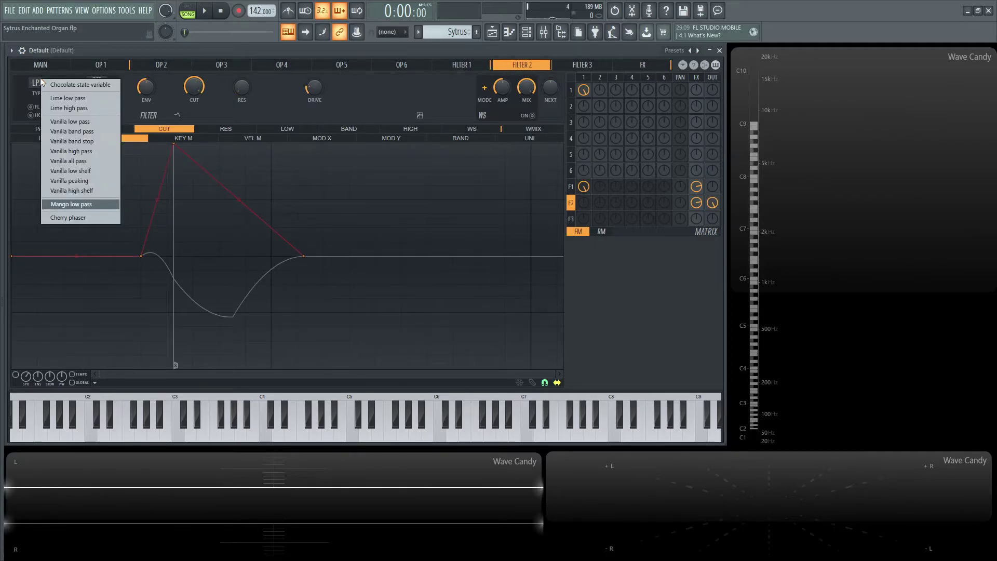
{"action": "left_click", "coordinate": [338, 94]}
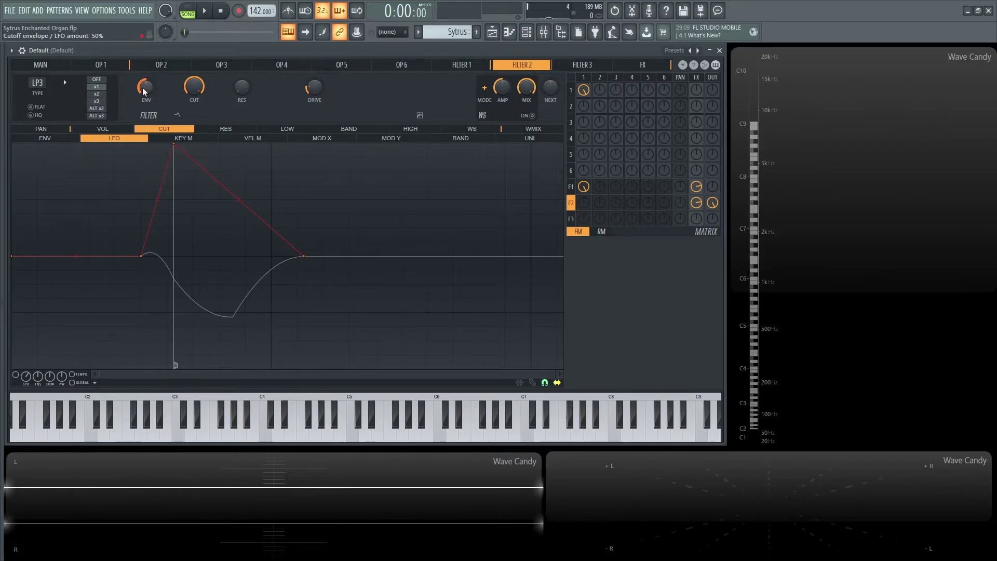
{"action": "left_click", "coordinate": [61, 129]}
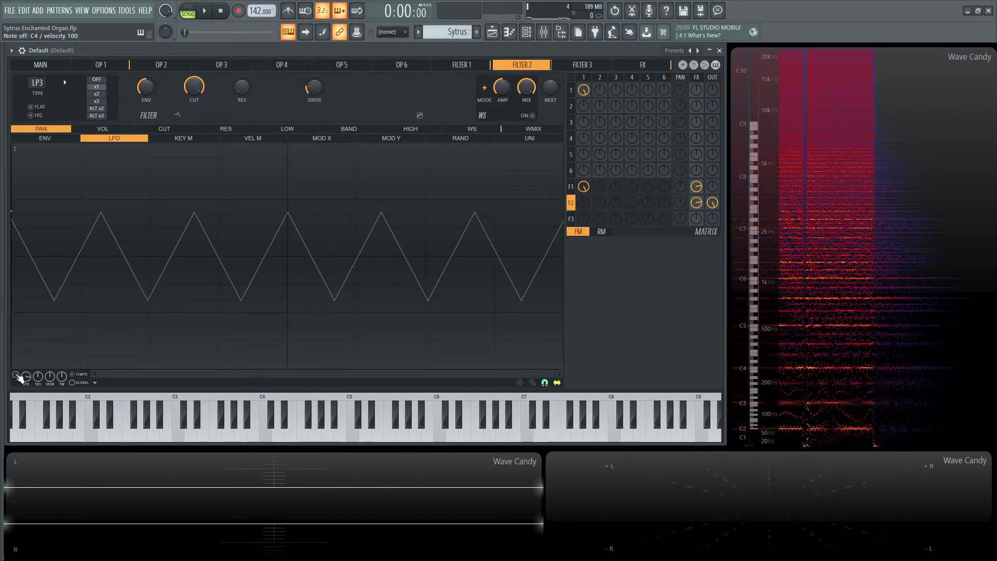
{"action": "key", "text": "x"}
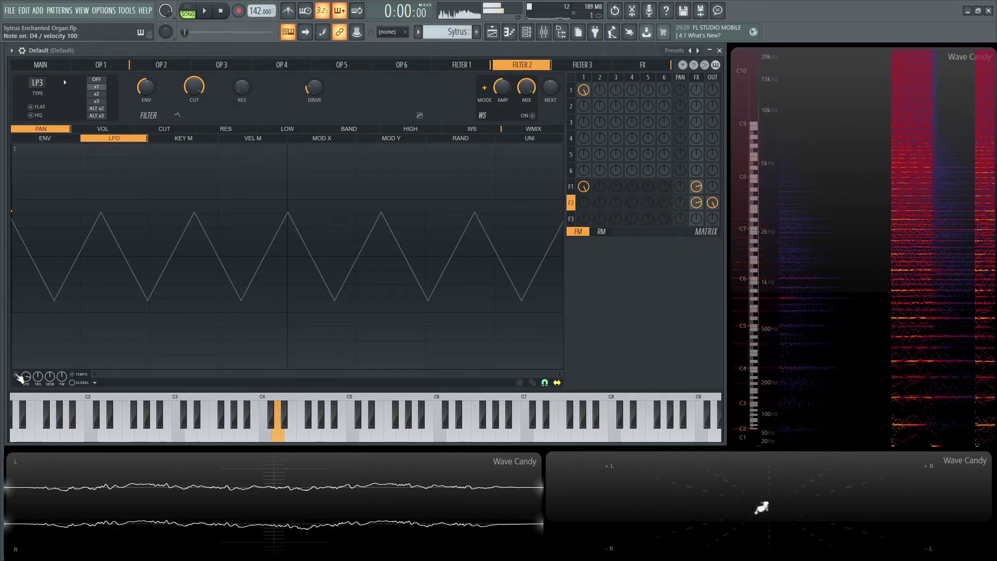
{"action": "key", "text": "v"}
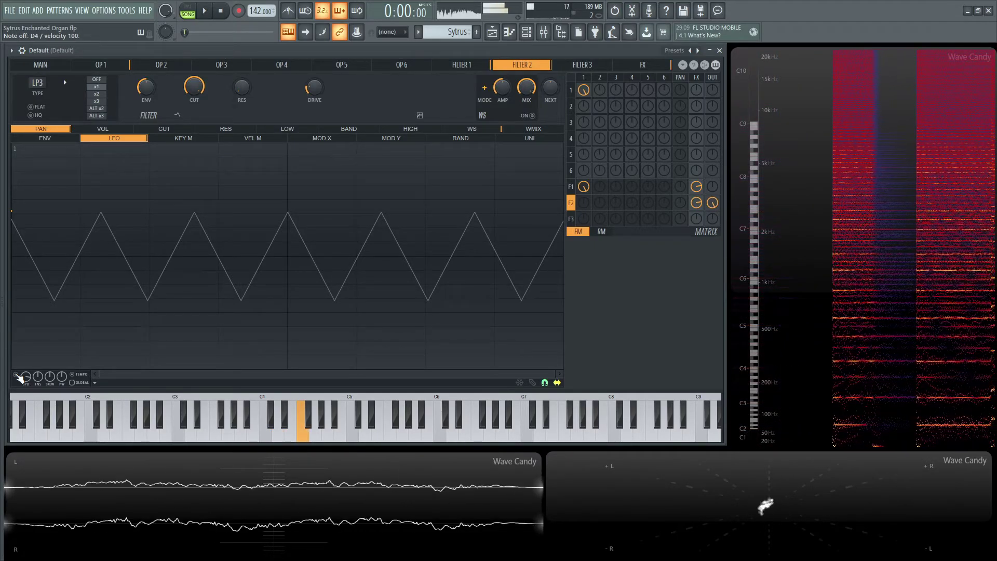
{"action": "key", "text": "d"}
{"action": "key", "text": "x"}
{"action": "key", "text": "z"}
{"action": "key", "text": "v"}
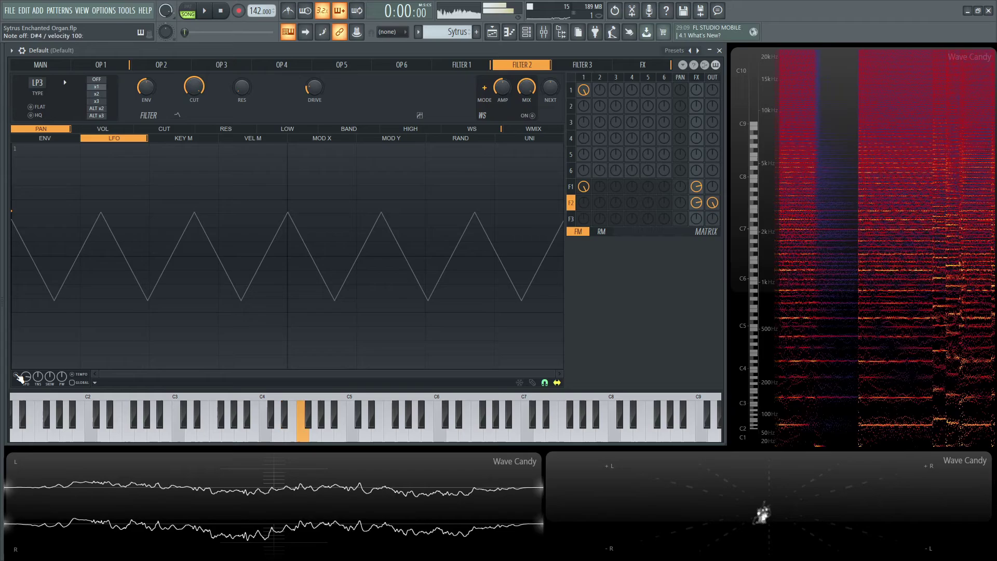
{"action": "key", "text": "x"}
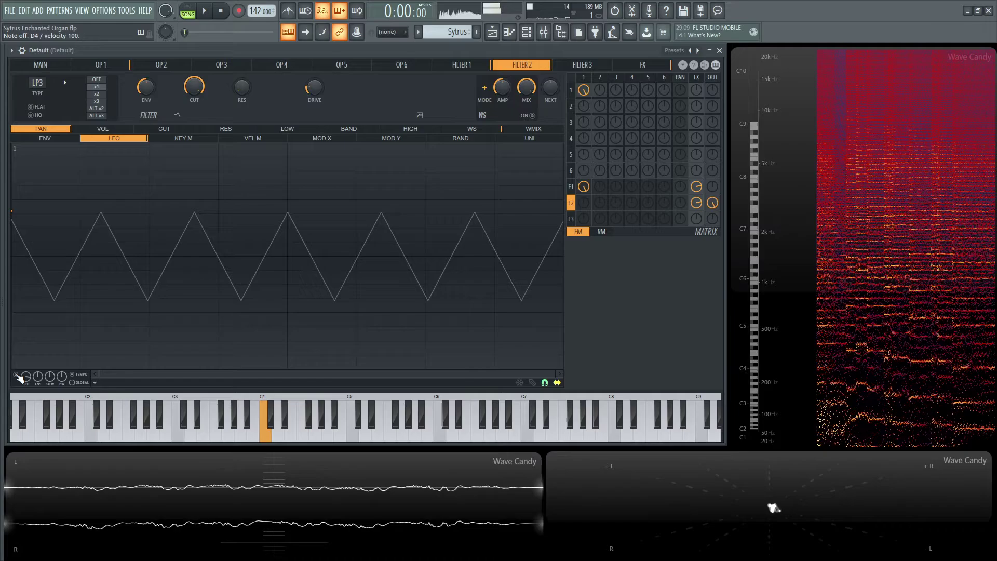
- Switch Sytrus to its FX page to show the chorus (59% depth, 100% spread, 66% cross) and reverb
{"action": "left_click", "coordinate": [643, 64]}
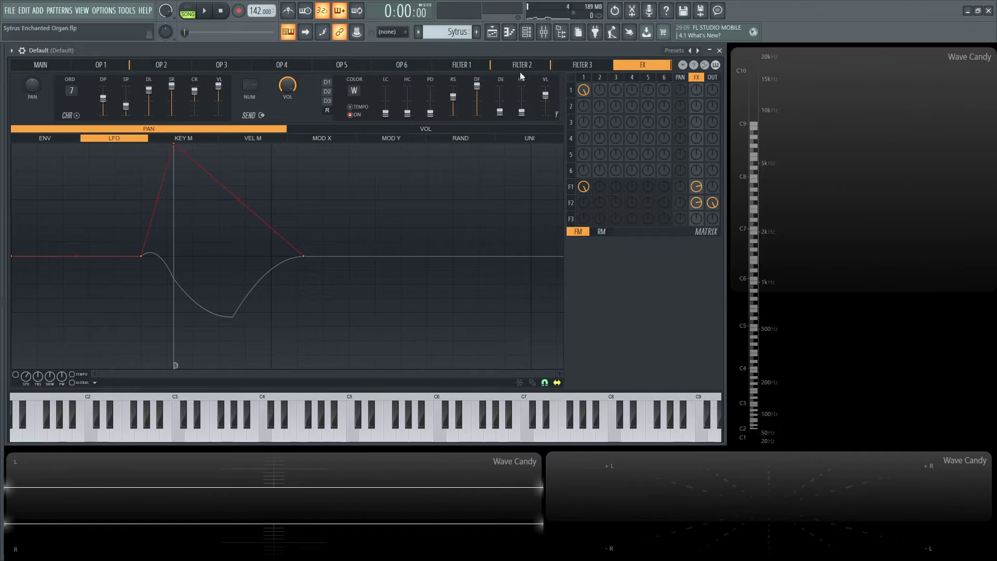
- Load the Small studio reverb preset from the Sytrus options menu under Effects > Reverb
{"action": "left_click", "coordinate": [682, 65]}
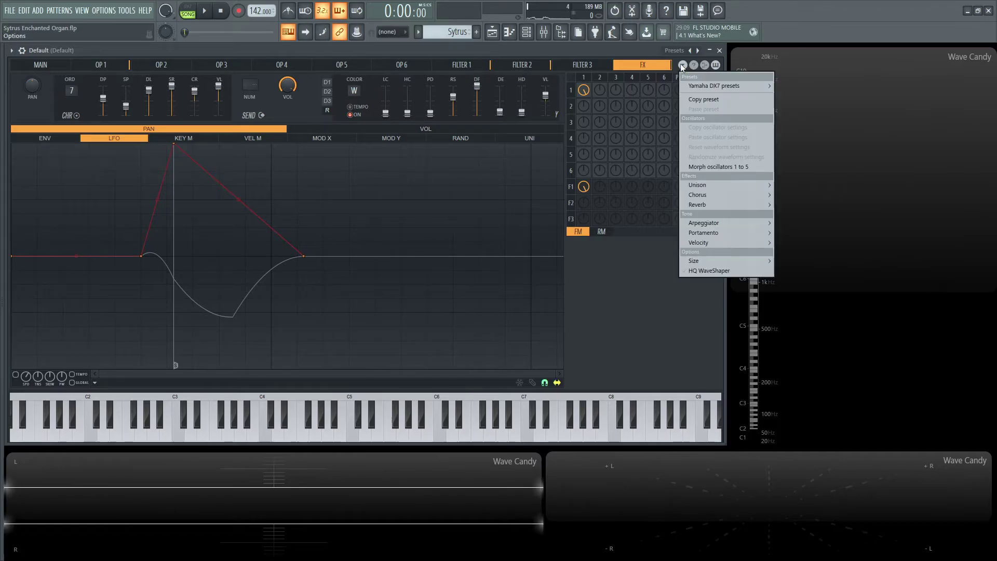
{"action": "mouse_move", "coordinate": [724, 197]}
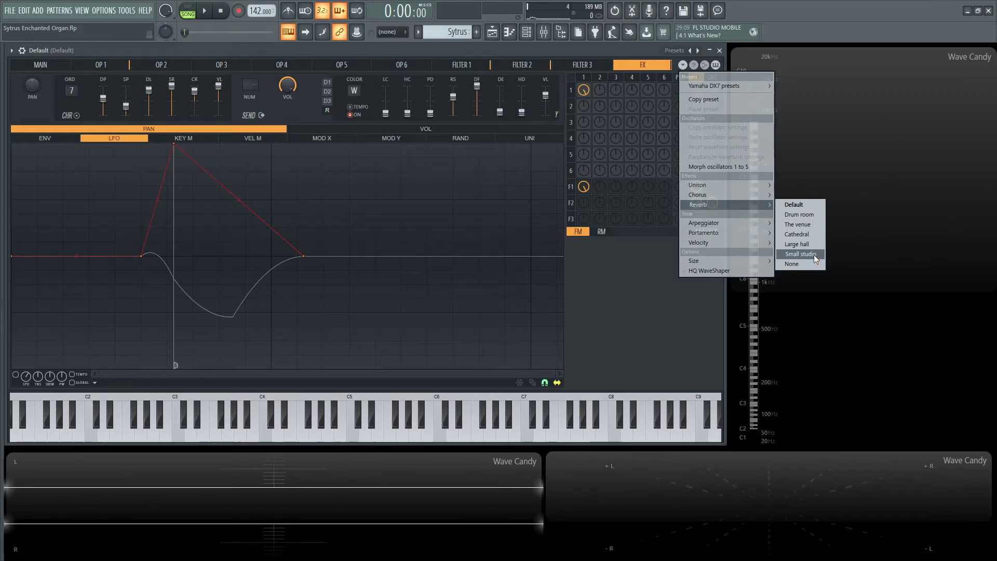
{"action": "left_click", "coordinate": [556, 63]}
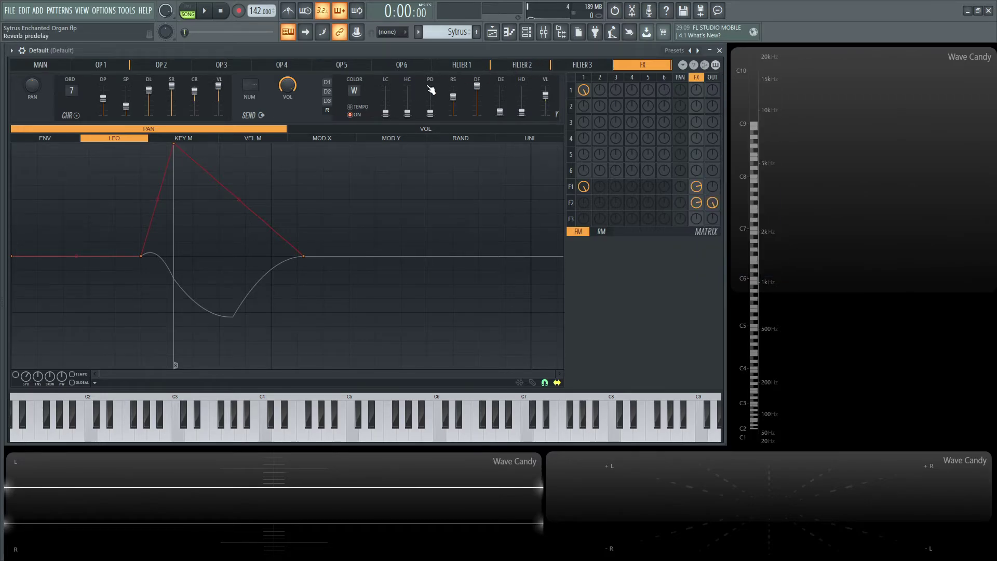
- Cycle through delay units D1, D2 and the reverb, ending on delay 1 (feedback 59%, time 3:00)
{"action": "left_click", "coordinate": [327, 82]}
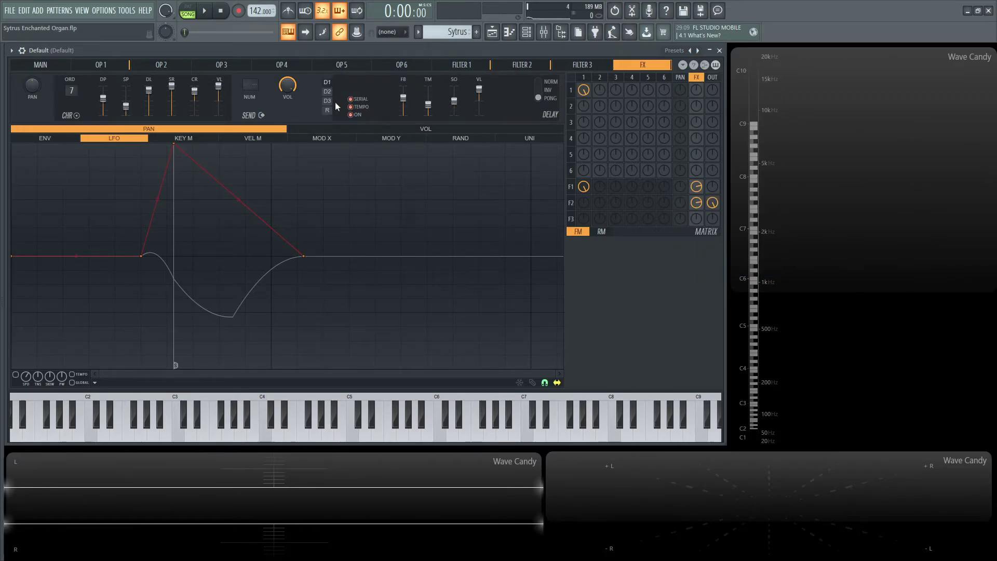
{"action": "left_click", "coordinate": [329, 91]}
{"action": "left_click", "coordinate": [327, 110]}
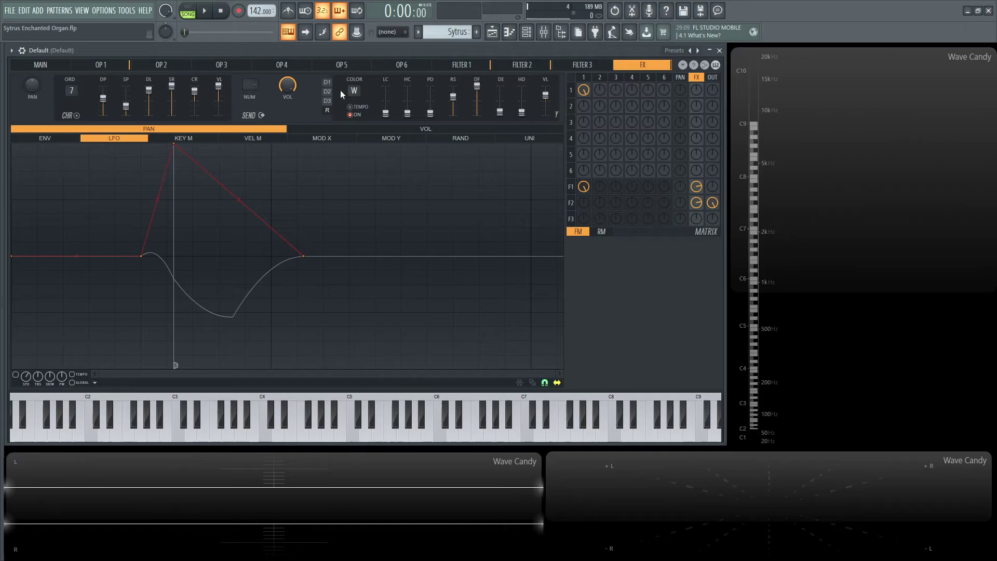
{"action": "left_click", "coordinate": [328, 82]}
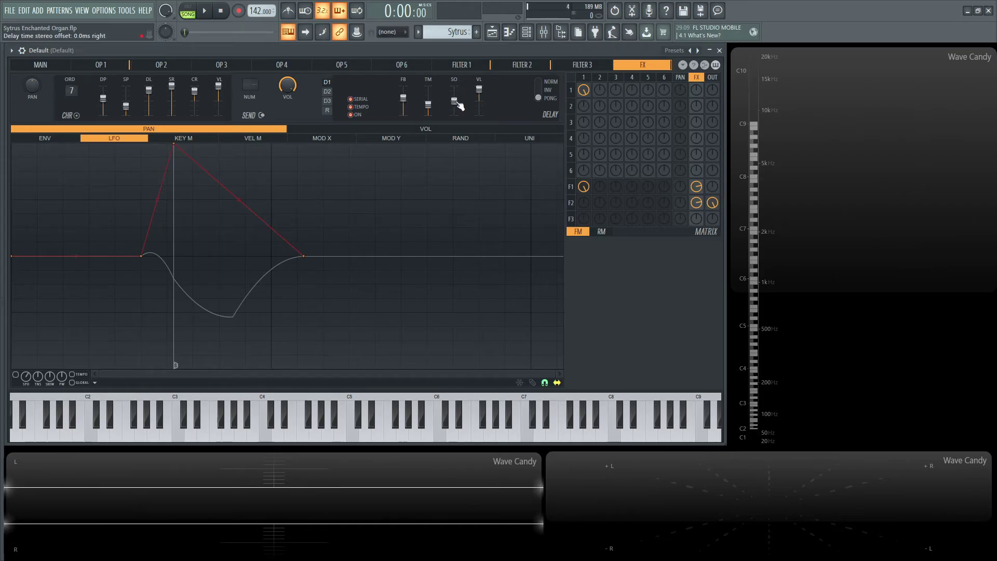
- Show the reverb panel and set its wet volume to 38% with a 2.5 sec decay
{"action": "left_click", "coordinate": [328, 110]}
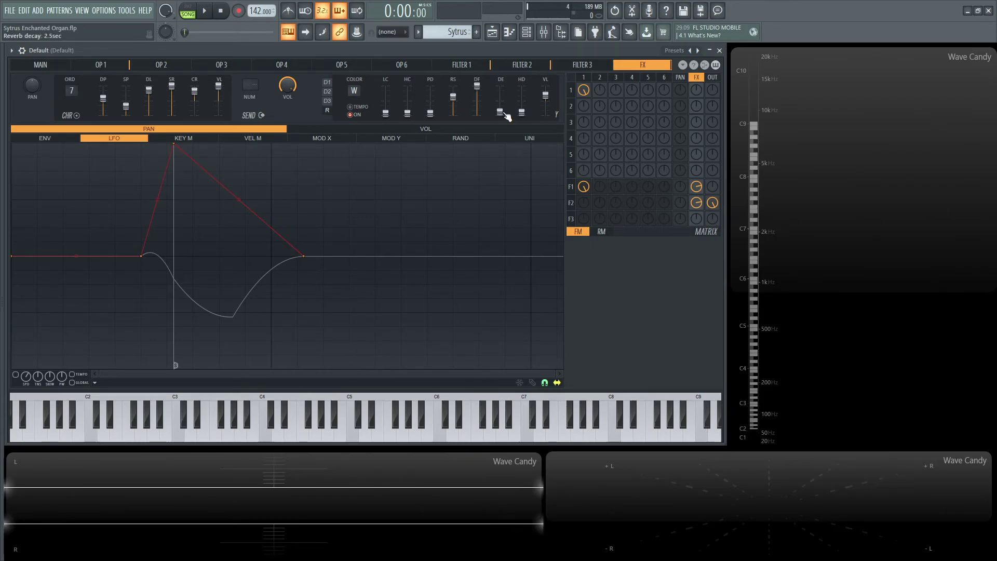
{"action": "left_click", "coordinate": [546, 95]}
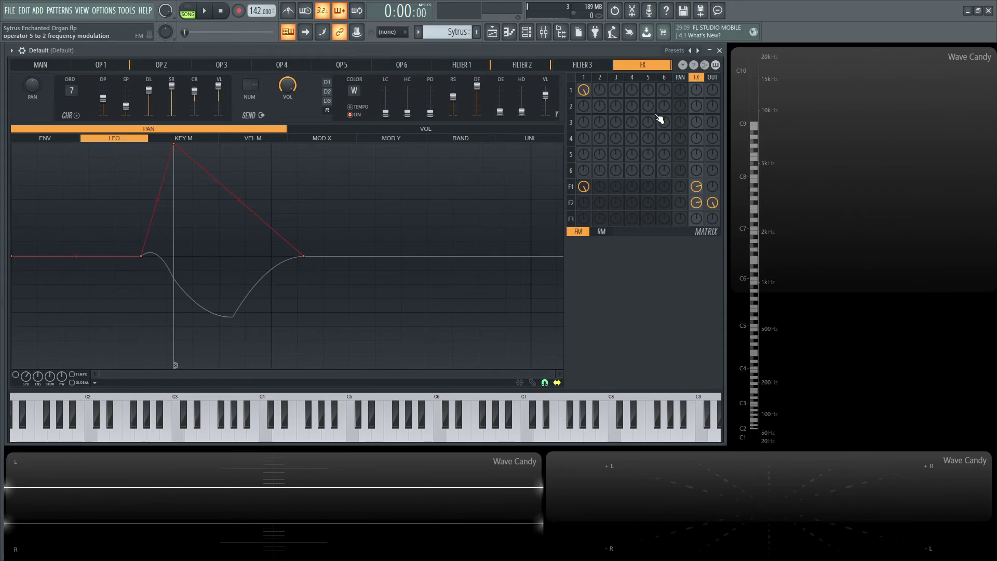
{"action": "key", "text": "space"}
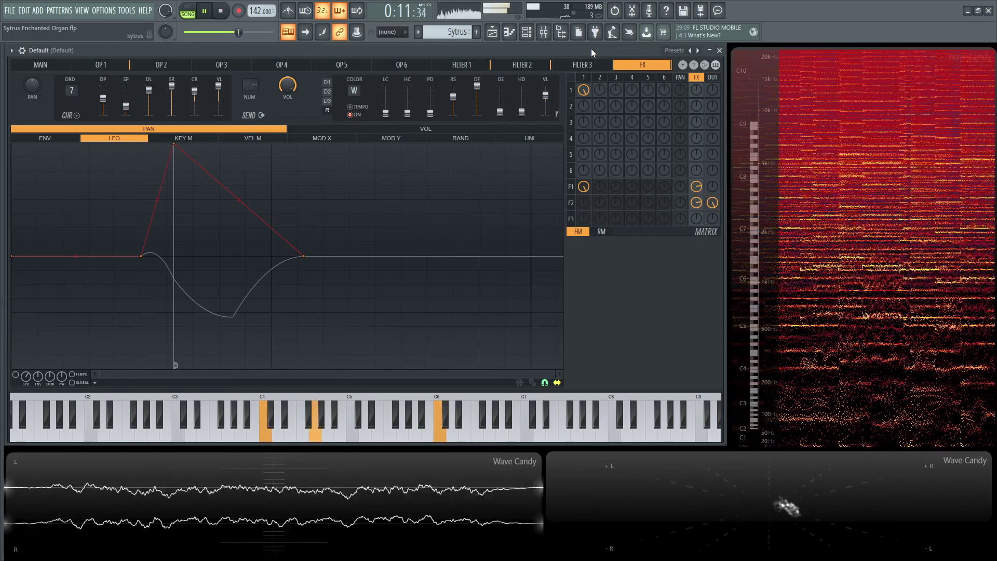
{"action": "key", "text": "space"}
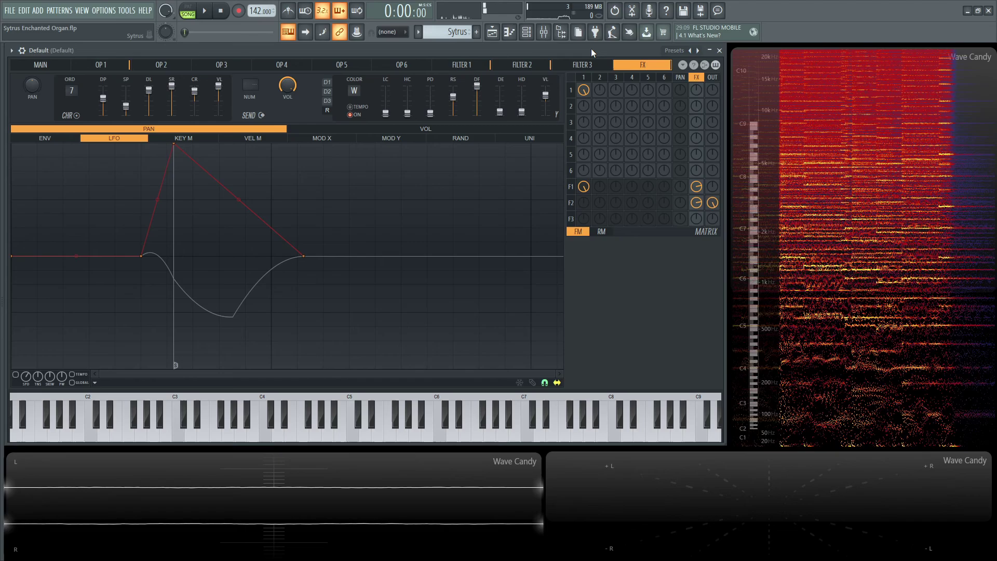